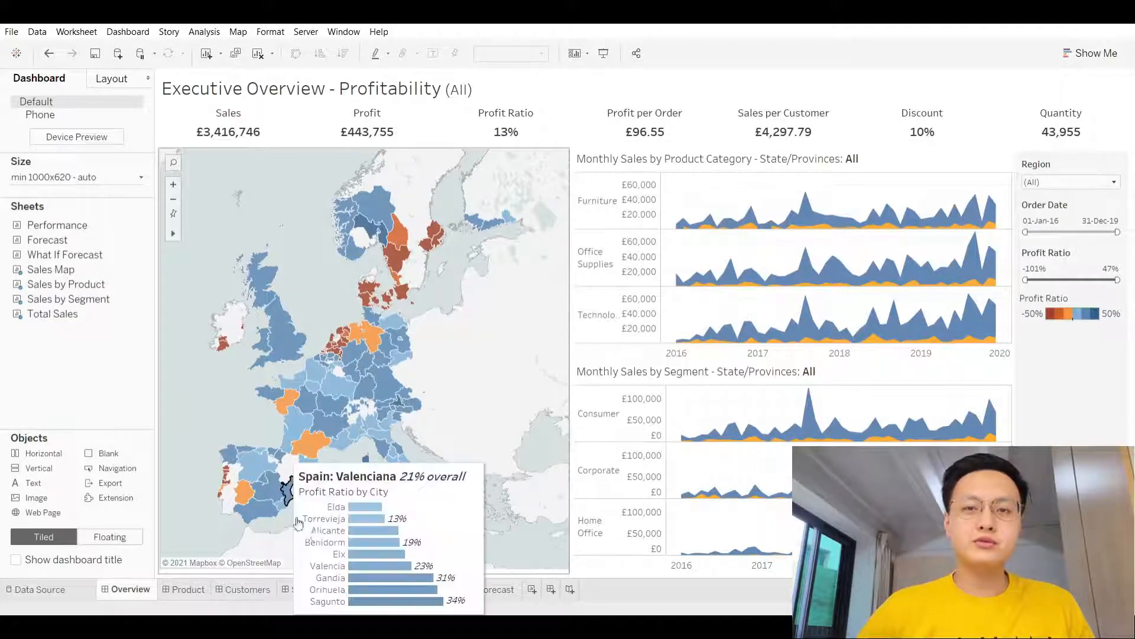
# Create a new worksheet and switch its data source to Sample - Superstore.
pyautogui.click(531, 591)
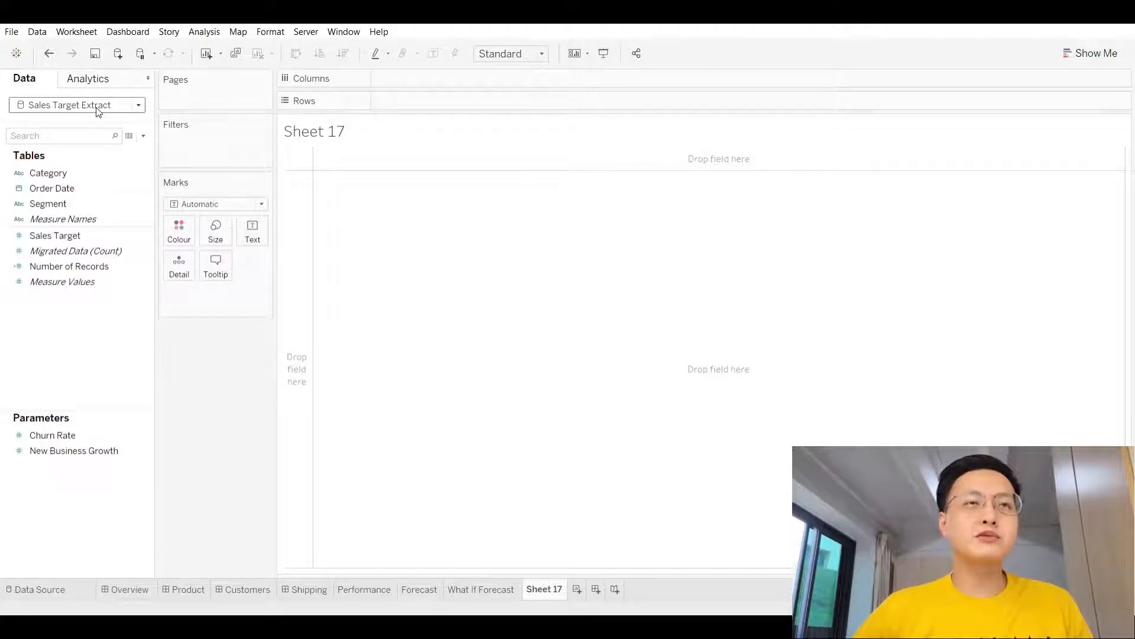
pyautogui.click(82, 135)
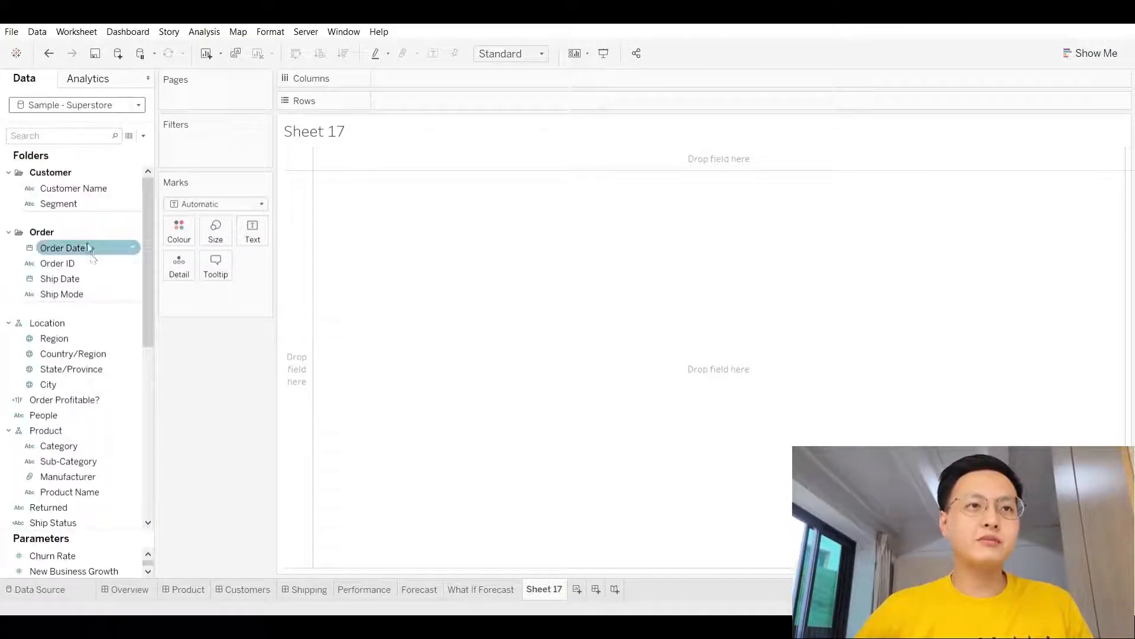
# Build a text table with Category as rows and the sum of Profit as values.
pyautogui.scroll(-1, 94, 293)
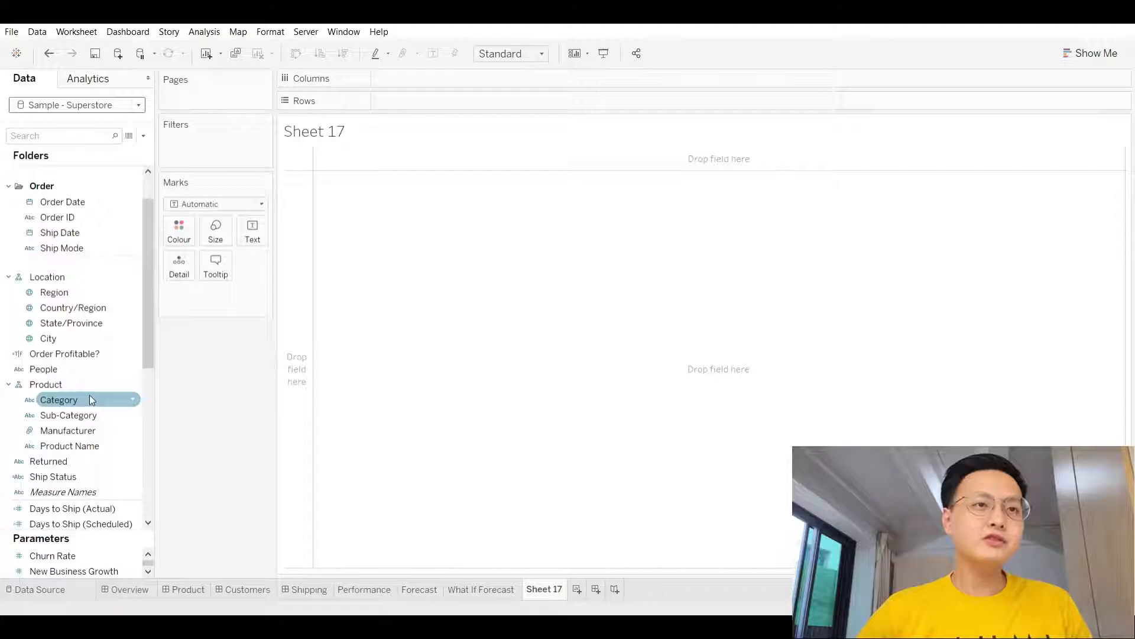
pyautogui.scroll(-1, 90, 395)
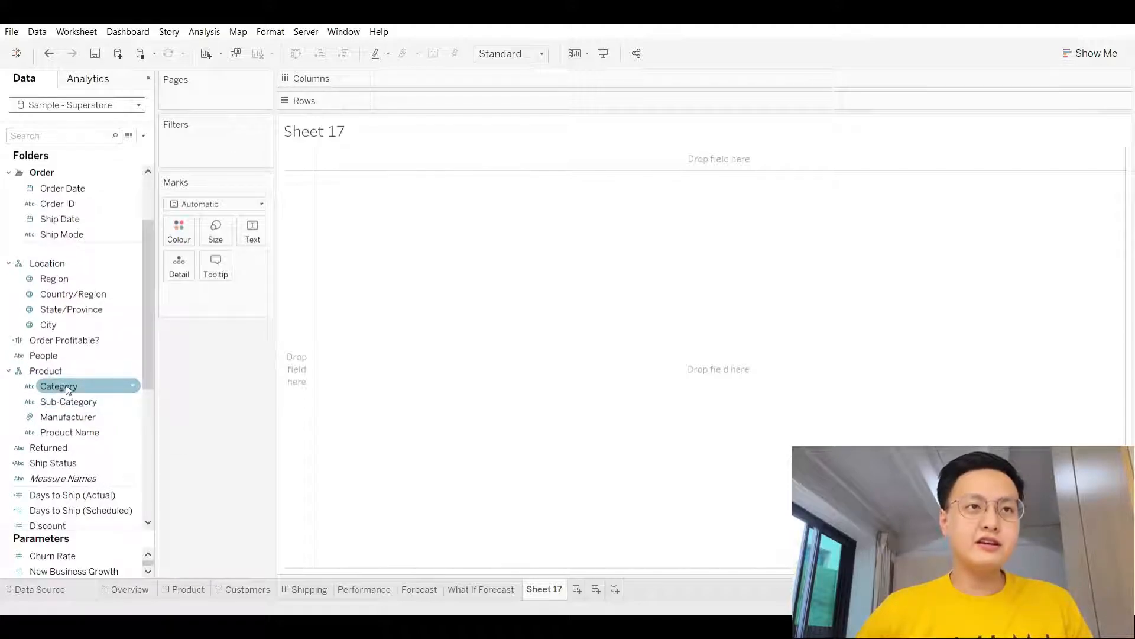
pyautogui.doubleClick(66, 389)
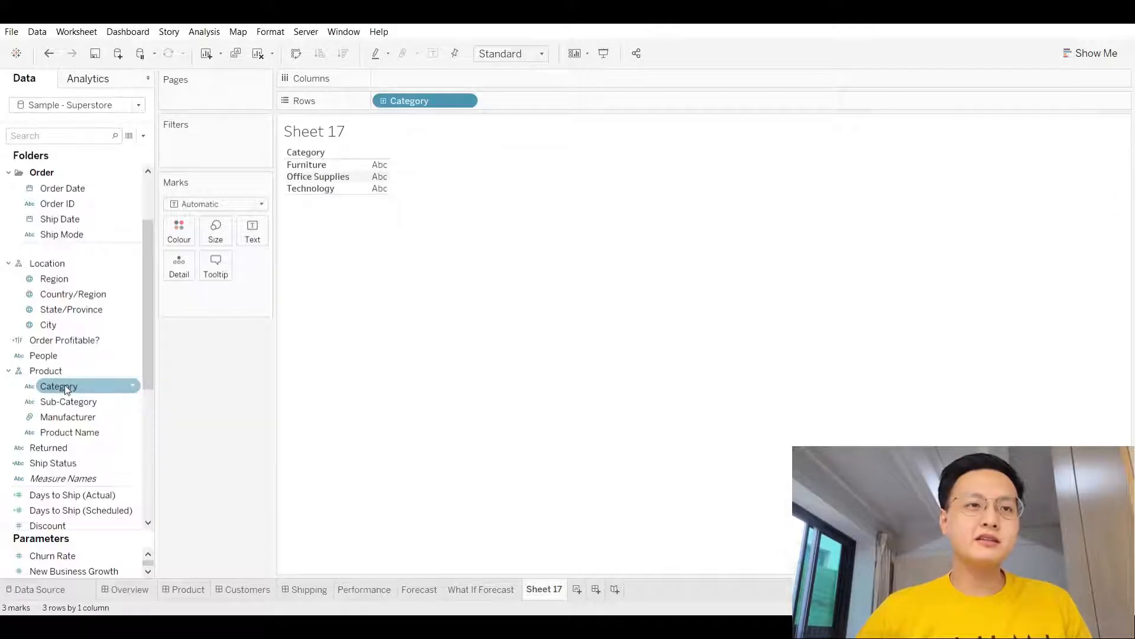
pyautogui.scroll(-1, 66, 390)
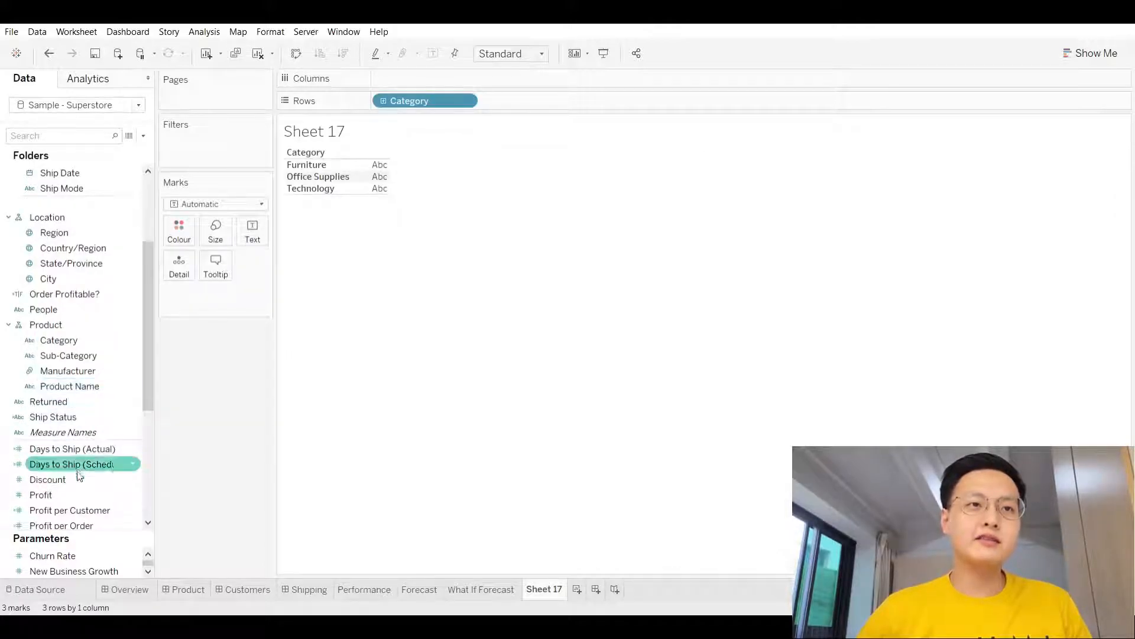
pyautogui.doubleClick(79, 494)
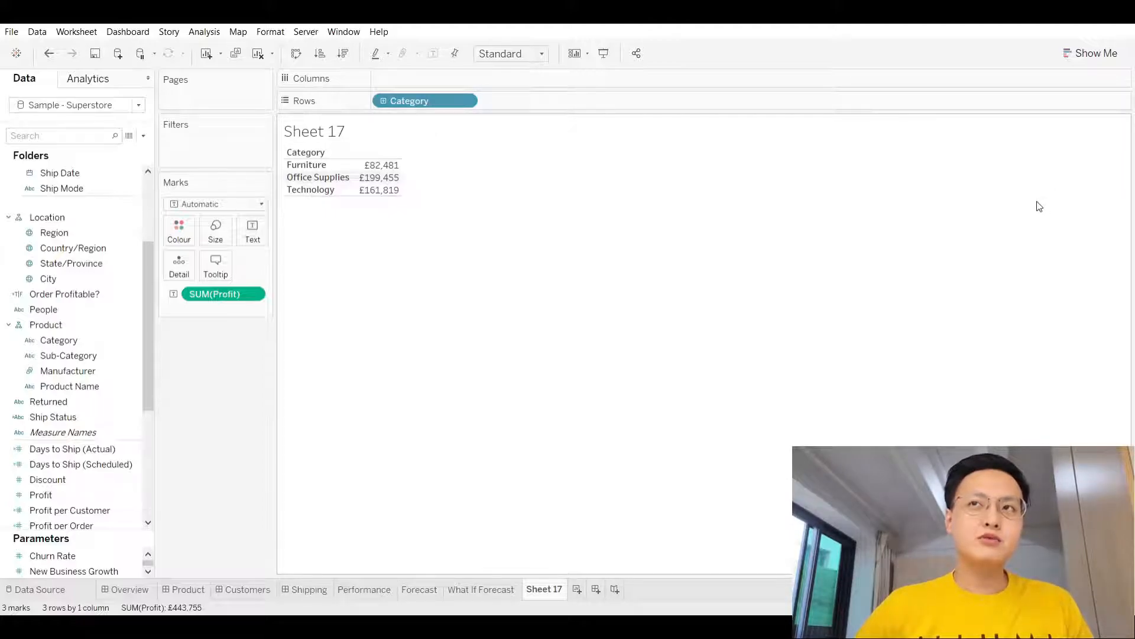
# Convert the profit table into a pie chart and fit it to Entire View.
pyautogui.click(1098, 58)
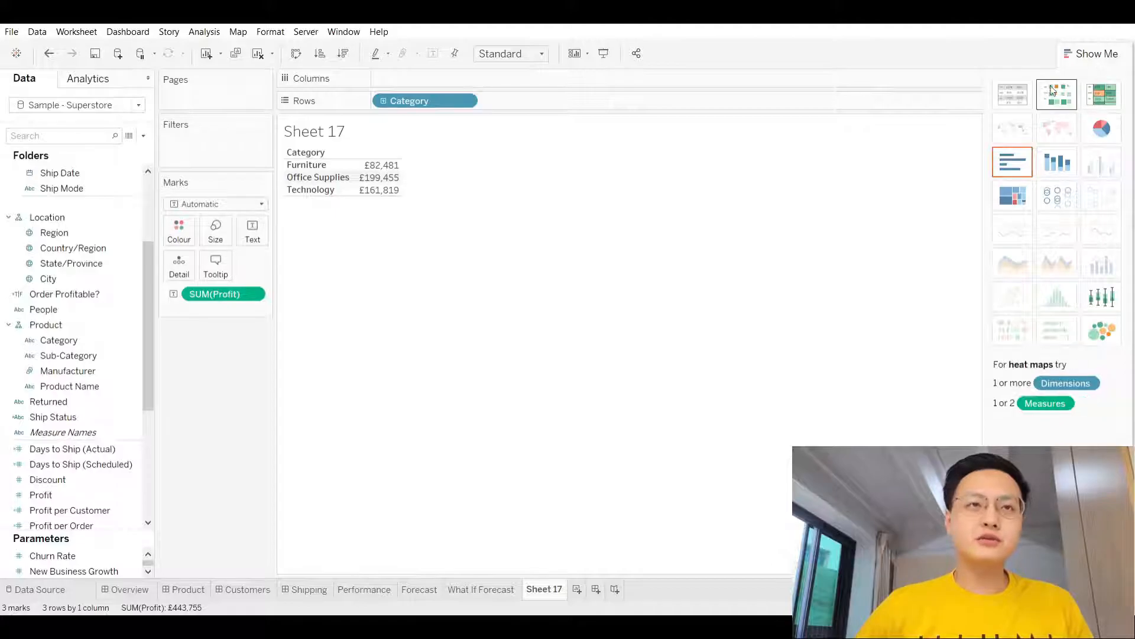
pyautogui.click(1101, 129)
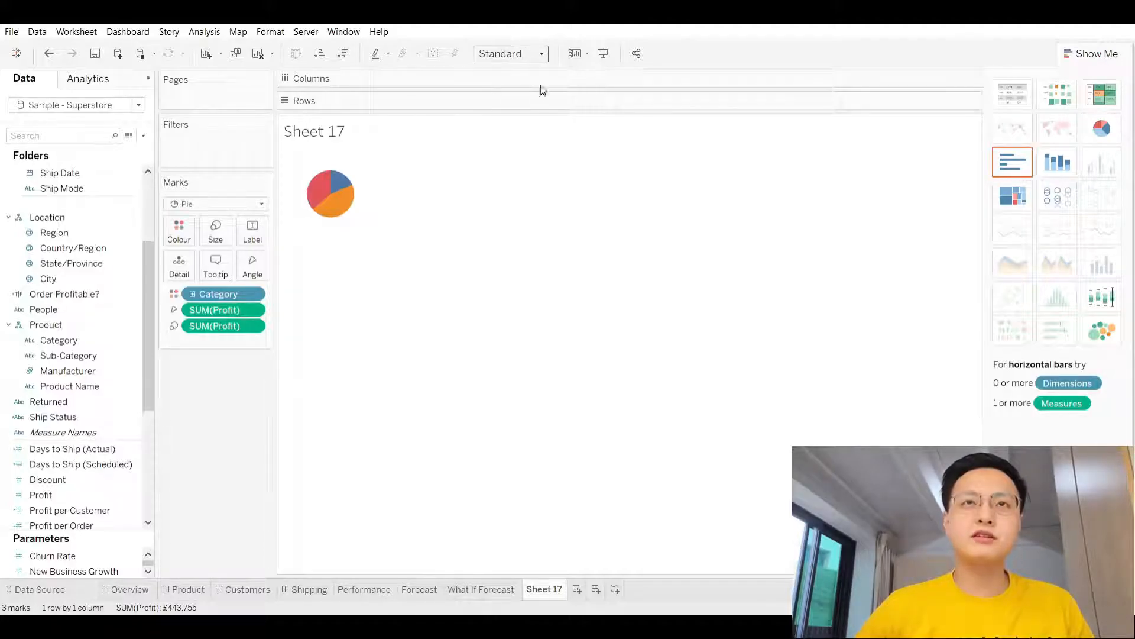
pyautogui.click(506, 109)
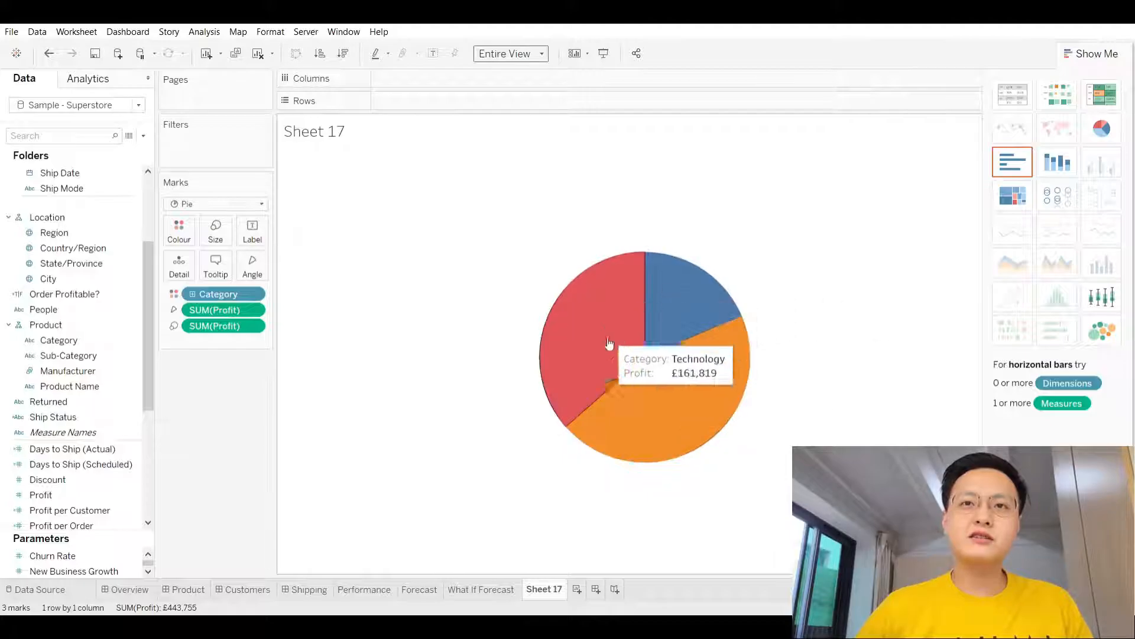
pyautogui.moveTo(574, 379)
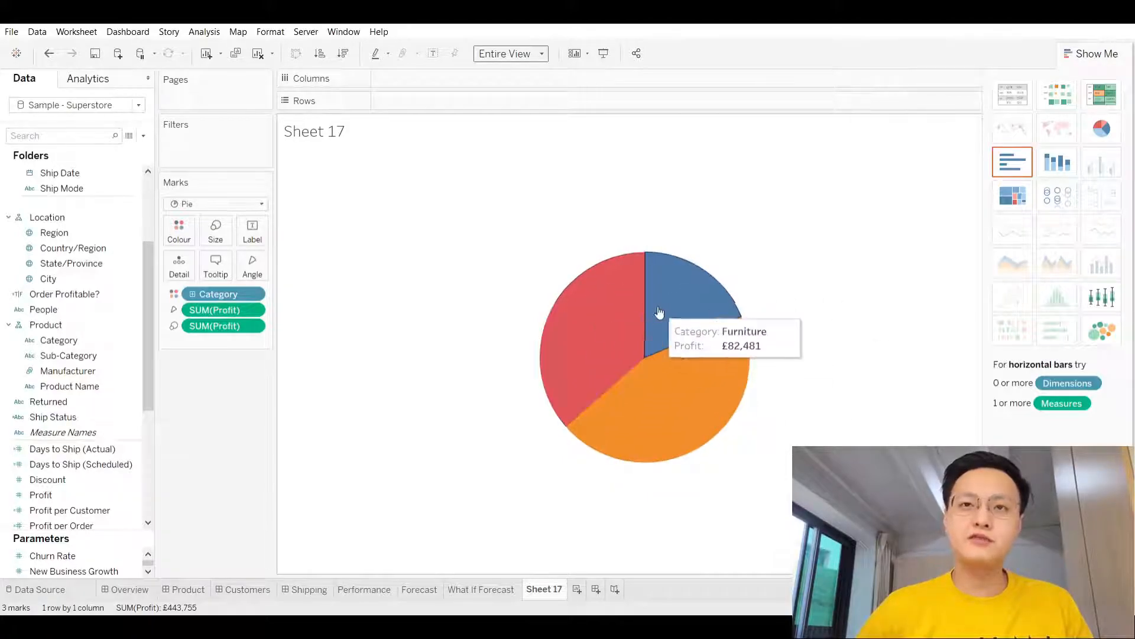
pyautogui.moveTo(689, 393)
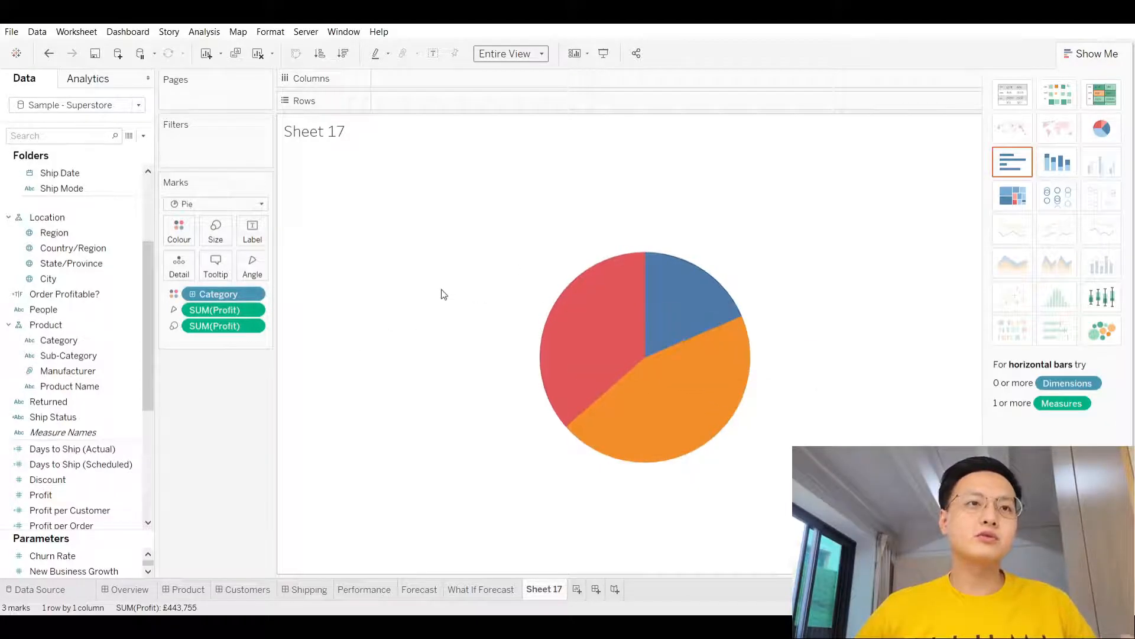
# Add the Number of Records measure to the rows and place a duplicate of it beside the first.
pyautogui.scroll(-3, 127, 419)
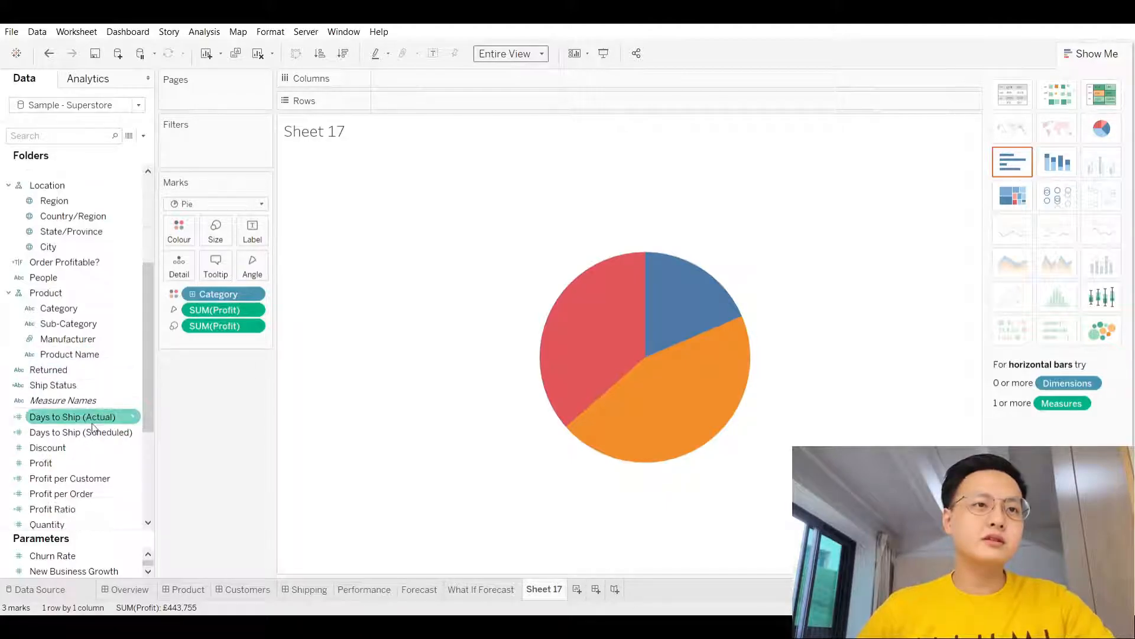
pyautogui.scroll(-1, 74, 482)
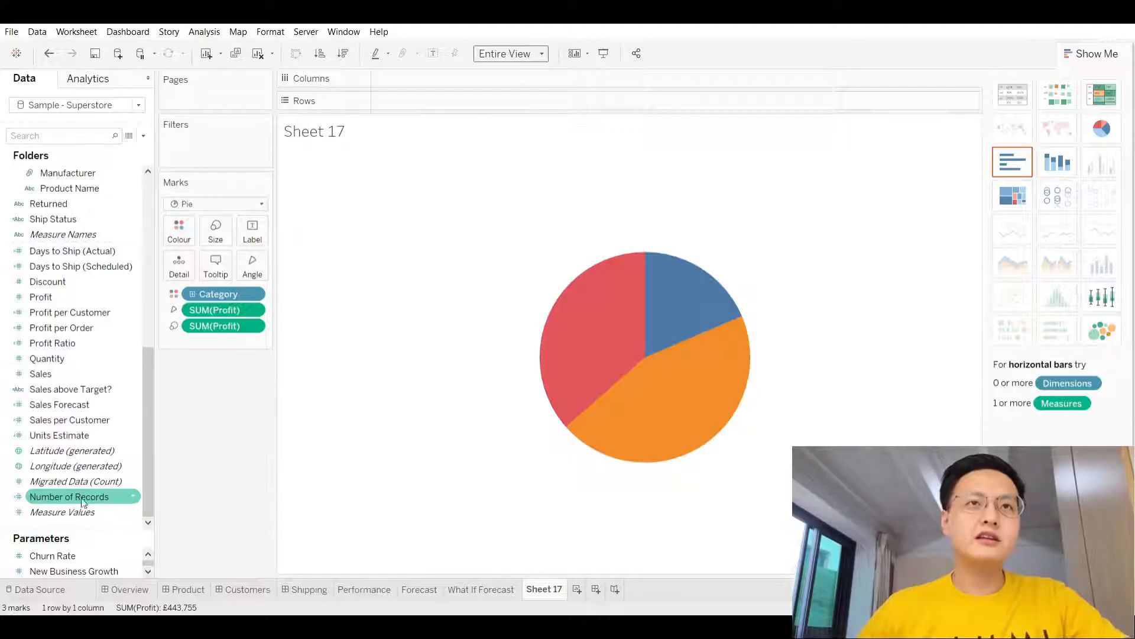
pyautogui.moveTo(55, 499)
pyautogui.mouseDown()
pyautogui.moveTo(89, 235)
pyautogui.moveTo(393, 178)
pyautogui.moveTo(403, 102)
pyautogui.mouseUp()
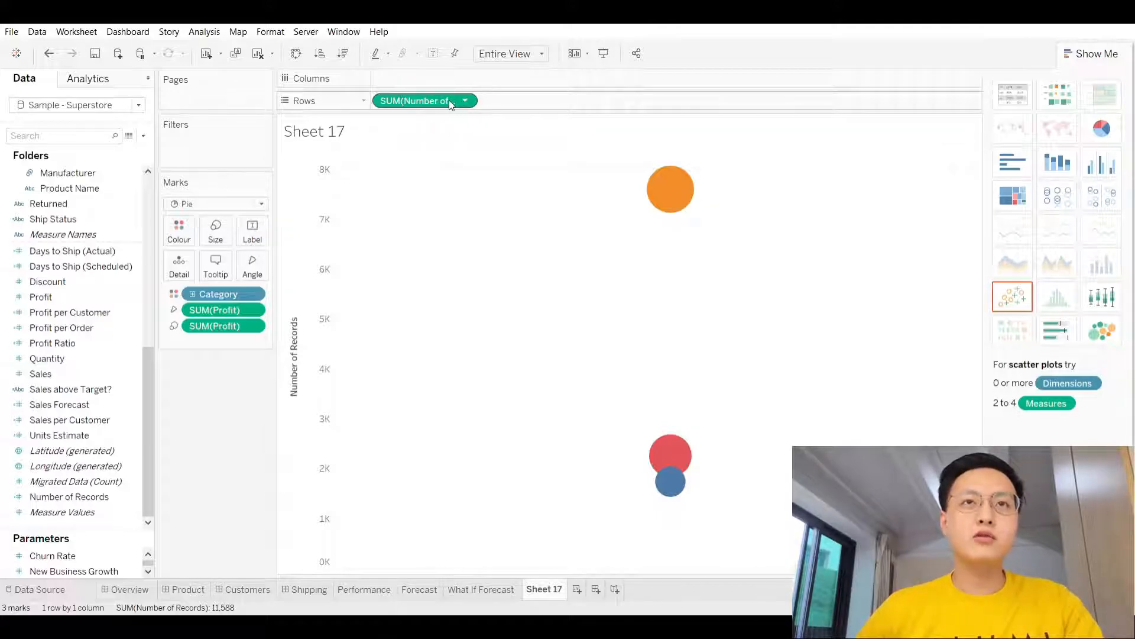
pyautogui.moveTo(449, 101); pyautogui.dragTo(528, 101)
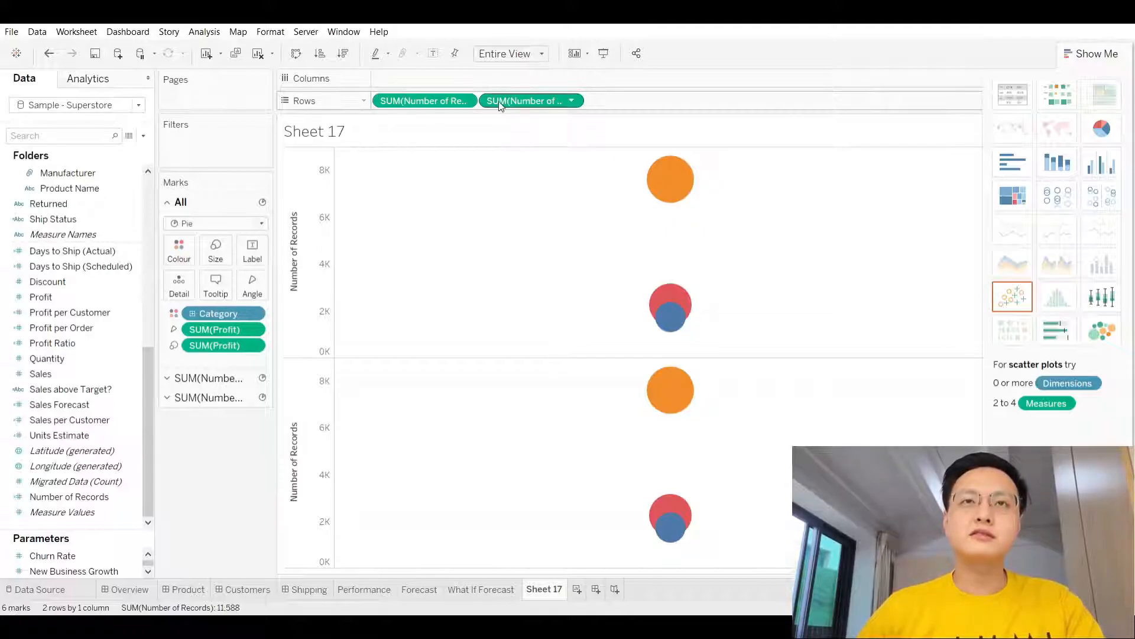
# Set both Number of Records measures to the Minimum aggregation and combine them into a dual axis so the pies overlap.
pyautogui.click(461, 101)
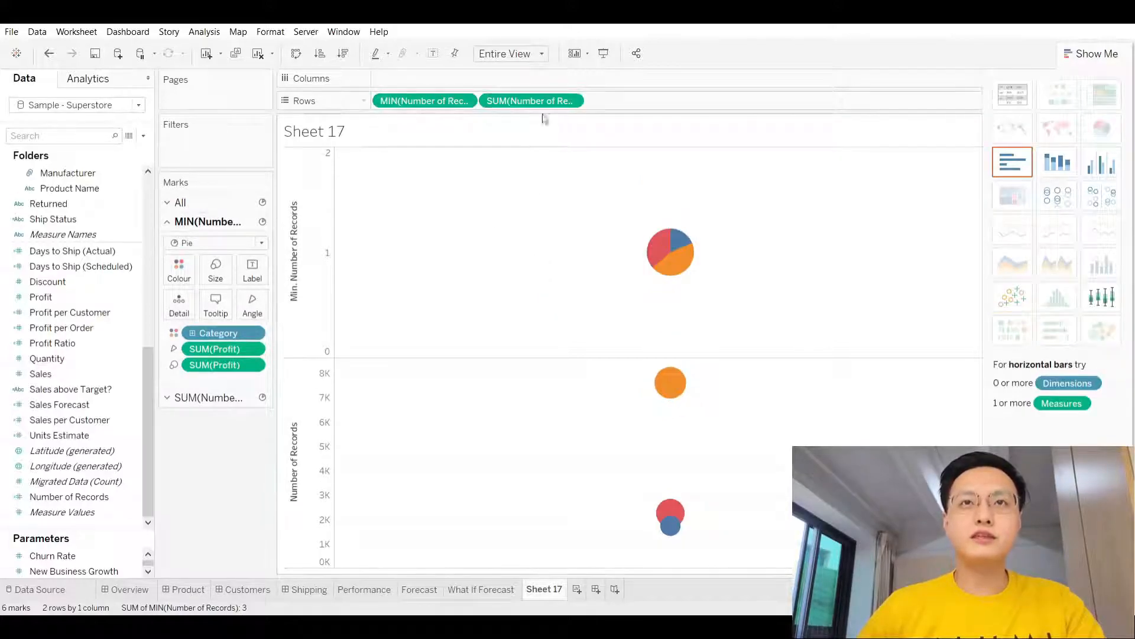
pyautogui.click(568, 101)
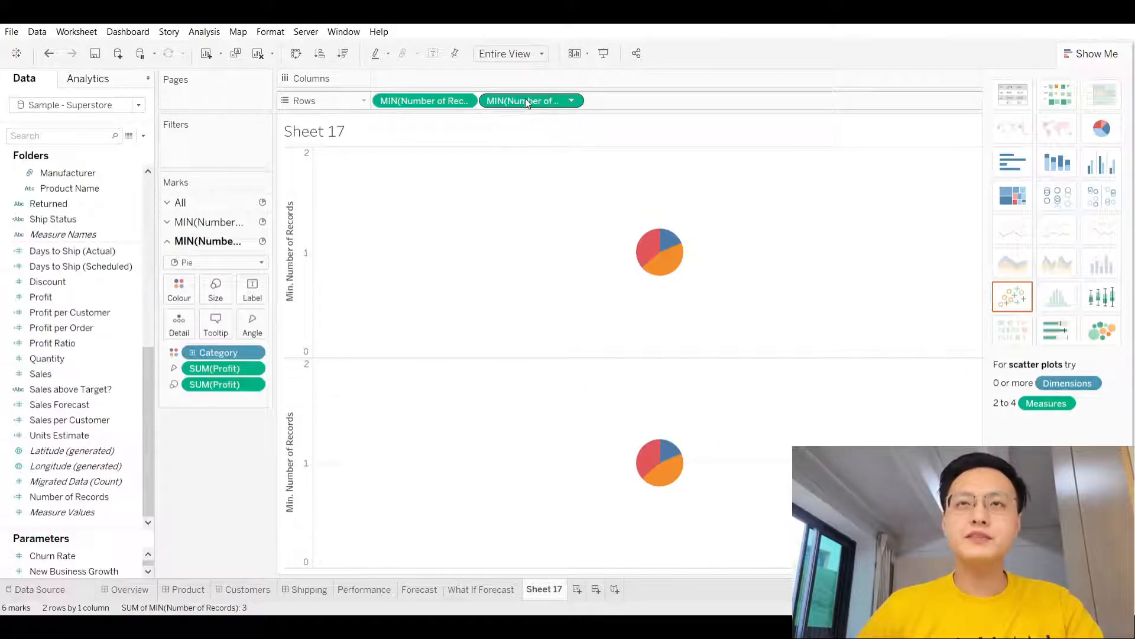
pyautogui.moveTo(525, 98); pyautogui.dragTo(641, 176)
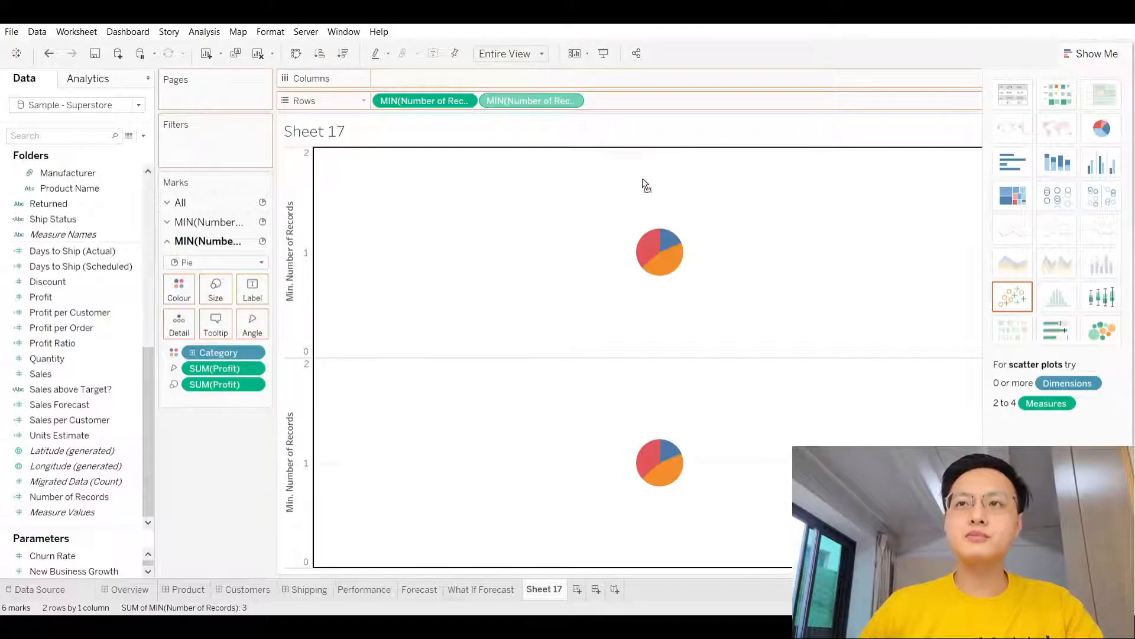
pyautogui.moveTo(927, 243); pyautogui.dragTo(963, 257)
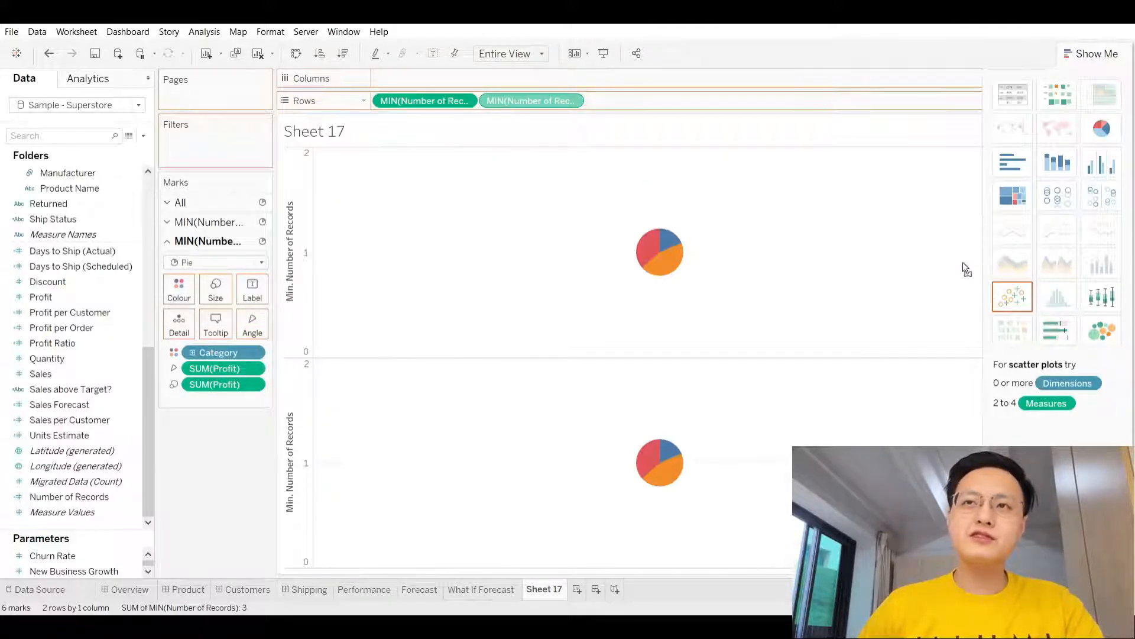
pyautogui.moveTo(954, 259)
pyautogui.mouseDown()
pyautogui.moveTo(960, 266)
pyautogui.moveTo(934, 257)
pyautogui.moveTo(967, 259)
pyautogui.mouseUp()
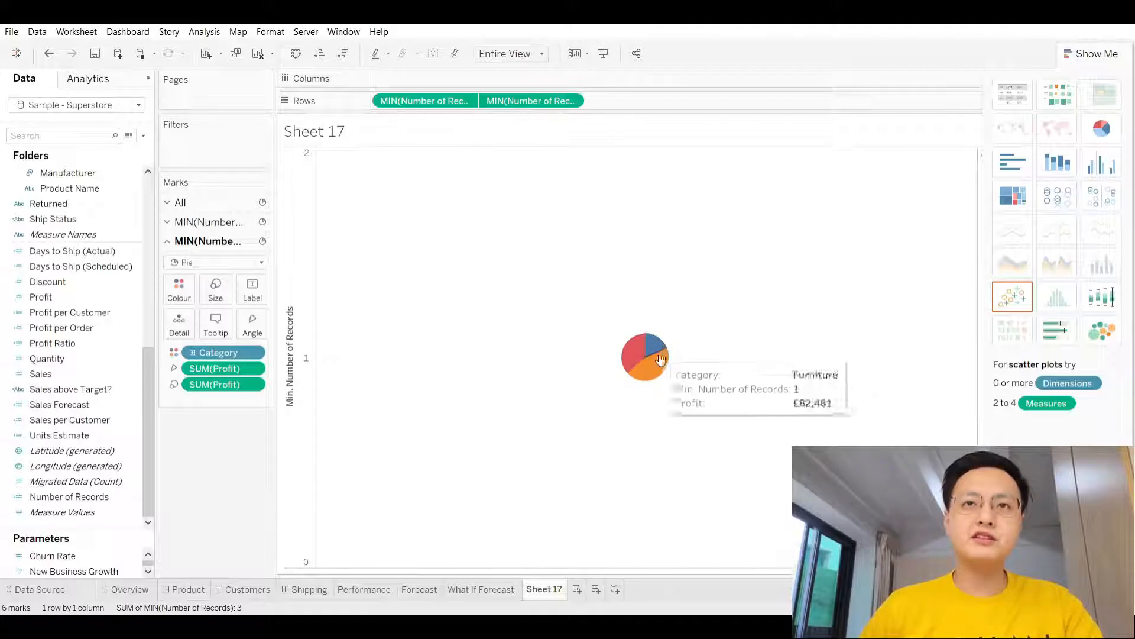
pyautogui.moveTo(662, 369)
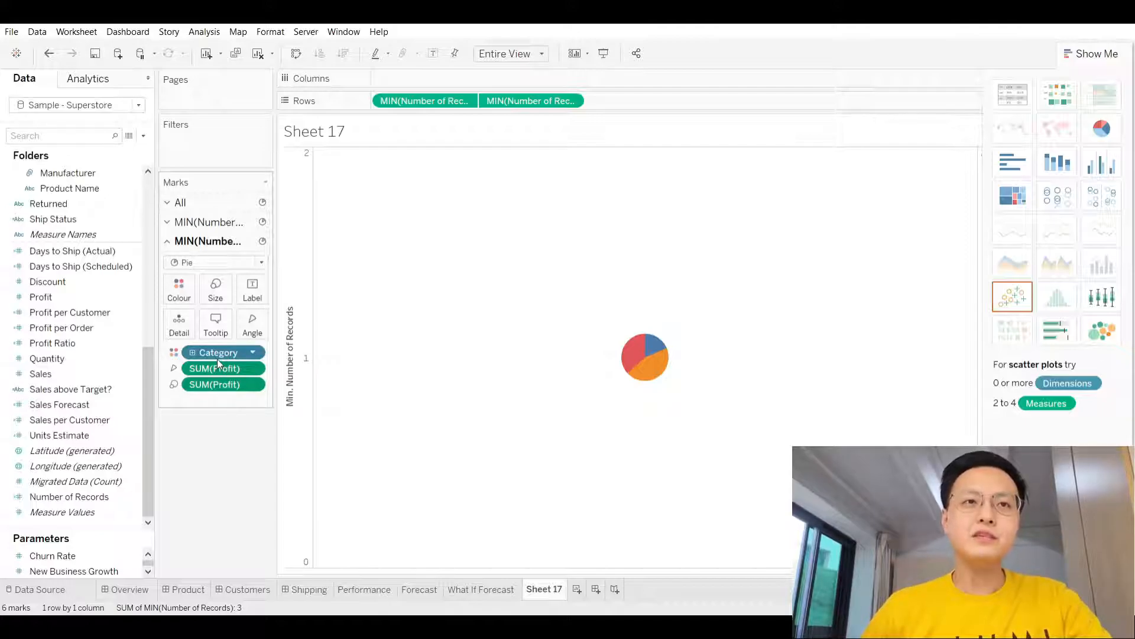
# Remove Category and both Profit fields from the marks of the second Number of Records measure.
pyautogui.moveTo(223, 351); pyautogui.dragTo(221, 422)
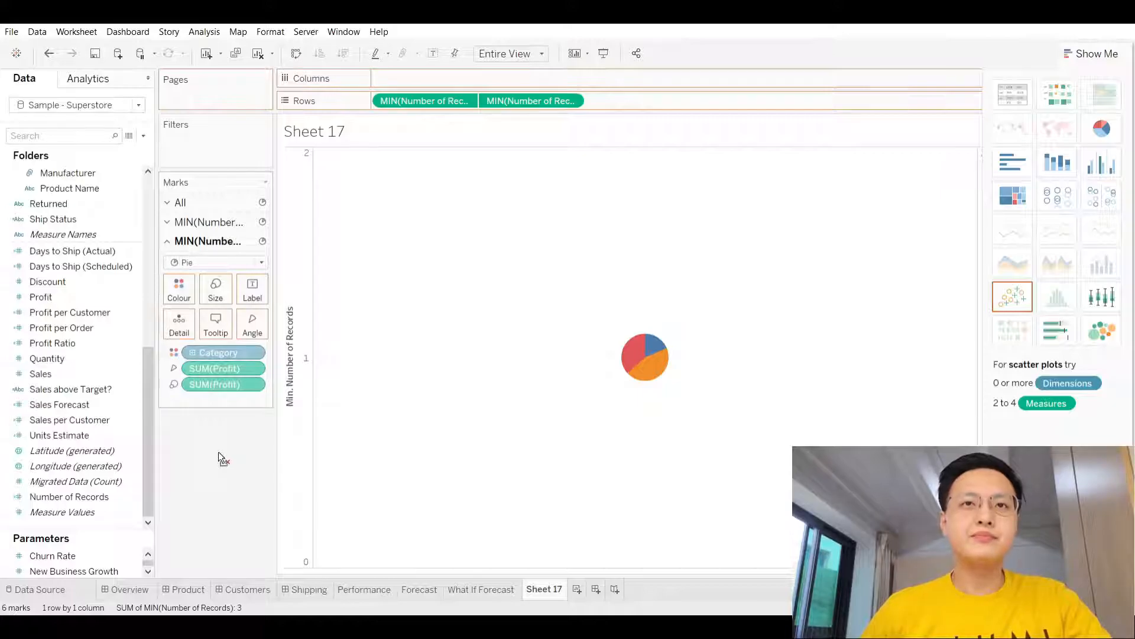
pyautogui.moveTo(218, 452); pyautogui.dragTo(218, 452)
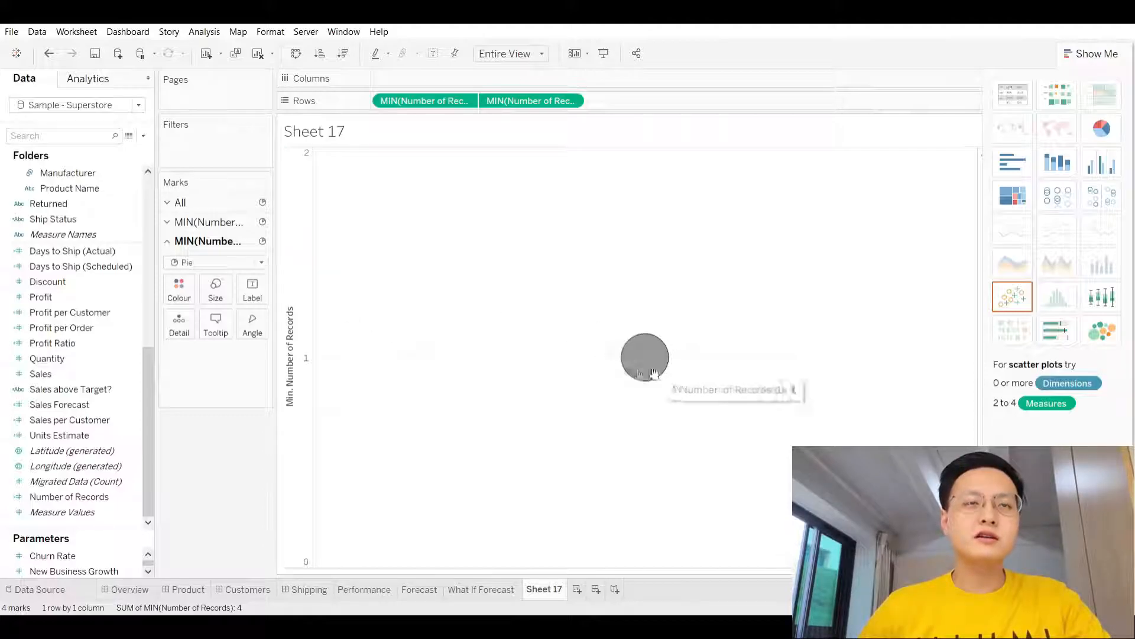
# Enlarge the coloured outer pie, and enlarge the grey centre circle to leave a donut ring.
pyautogui.click(211, 222)
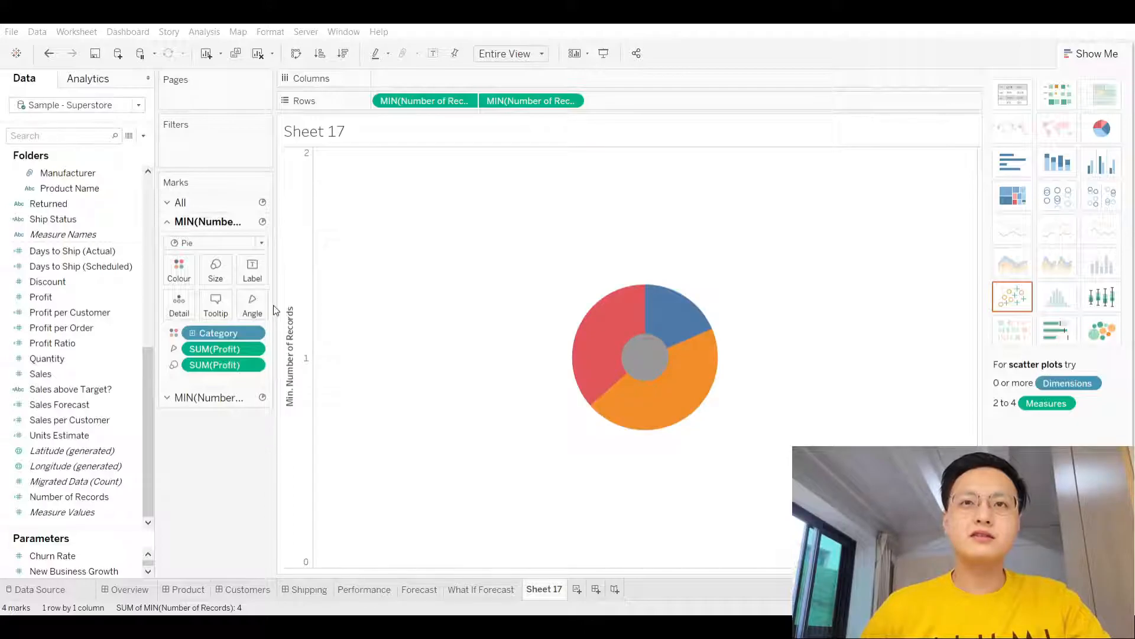
pyautogui.moveTo(670, 355)
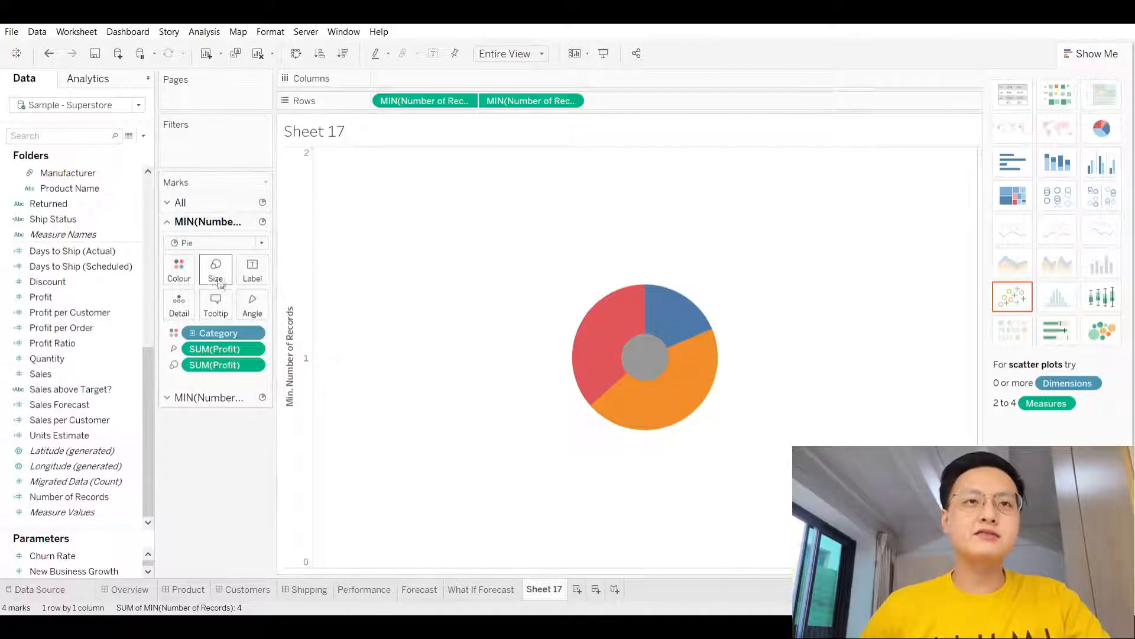
pyautogui.moveTo(286, 297); pyautogui.dragTo(292, 298)
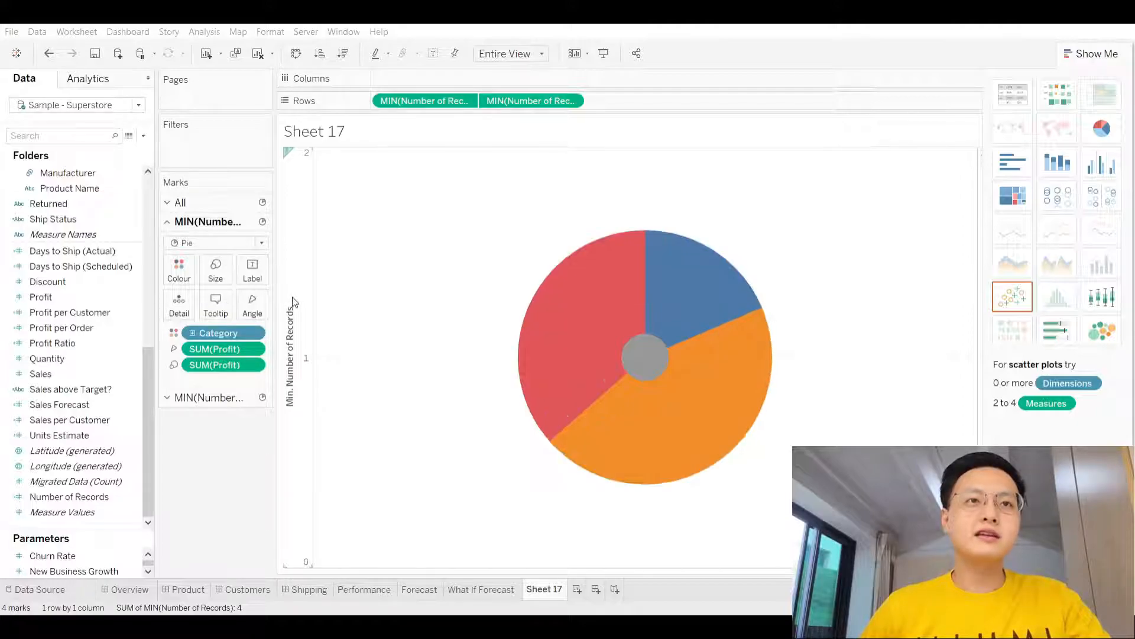
pyautogui.click(203, 397)
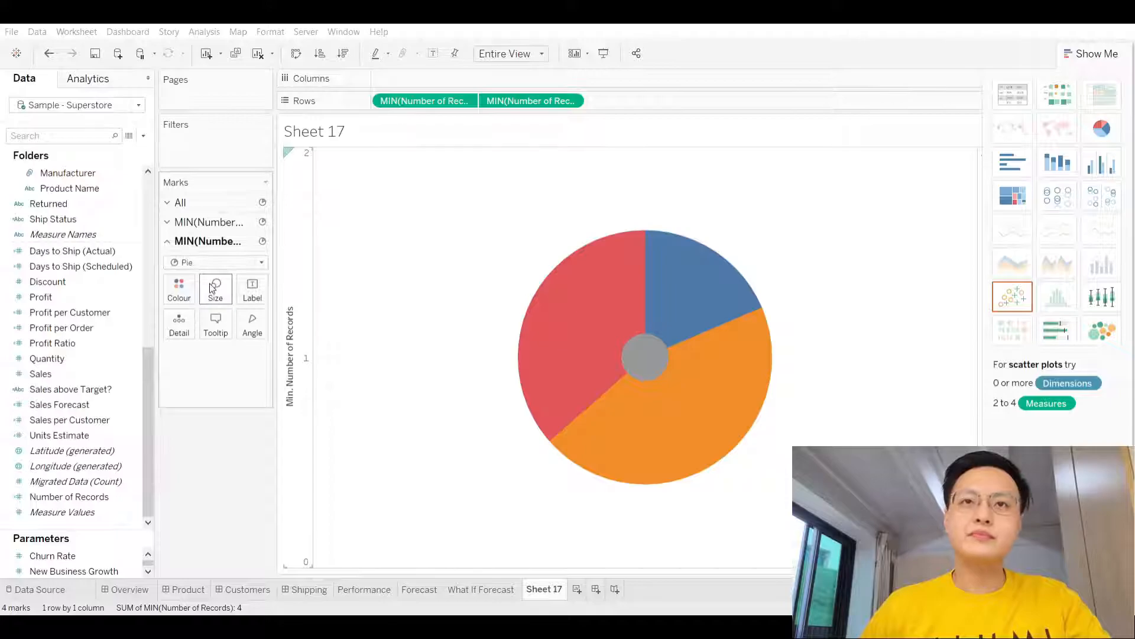
pyautogui.click(261, 325)
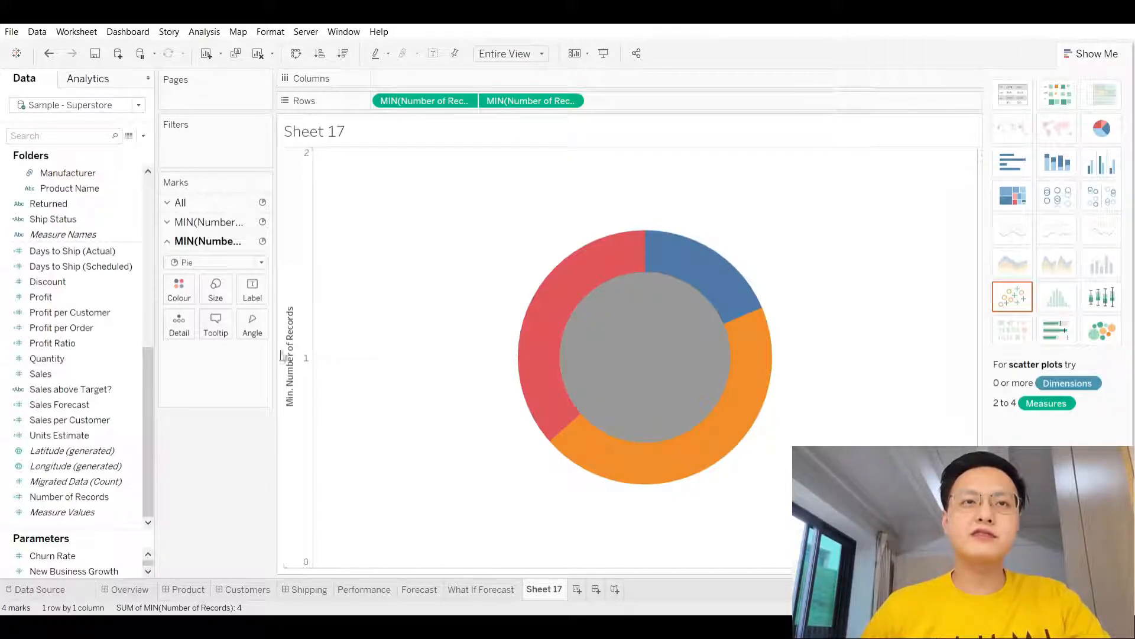
# Hide the header of the Min. Number of Records axis.
pyautogui.click(293, 284)
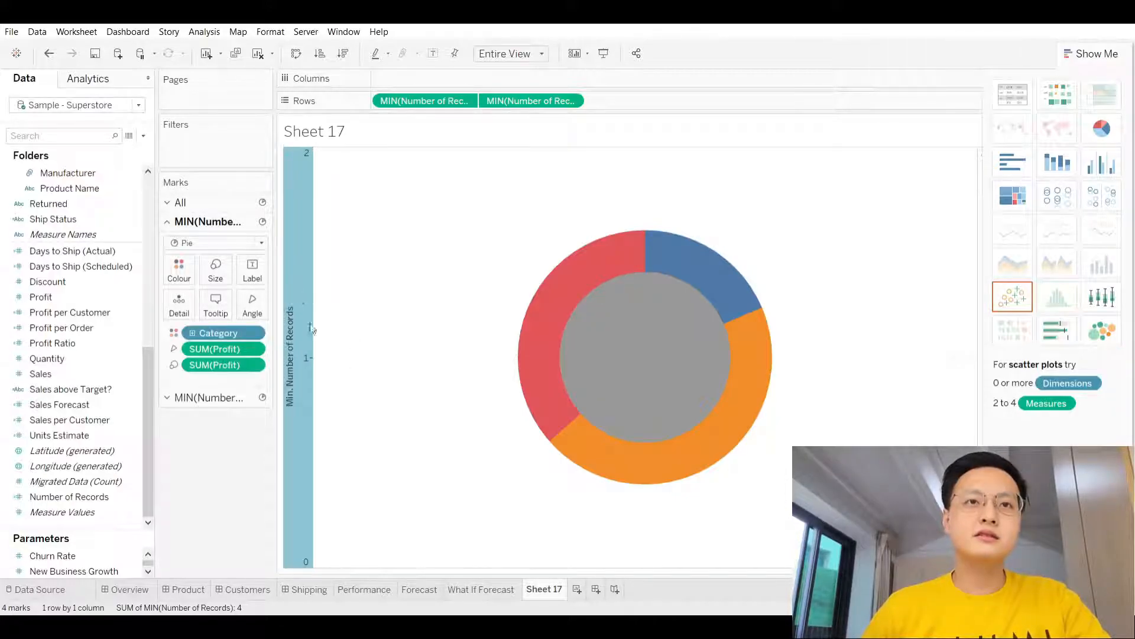
pyautogui.click(355, 411)
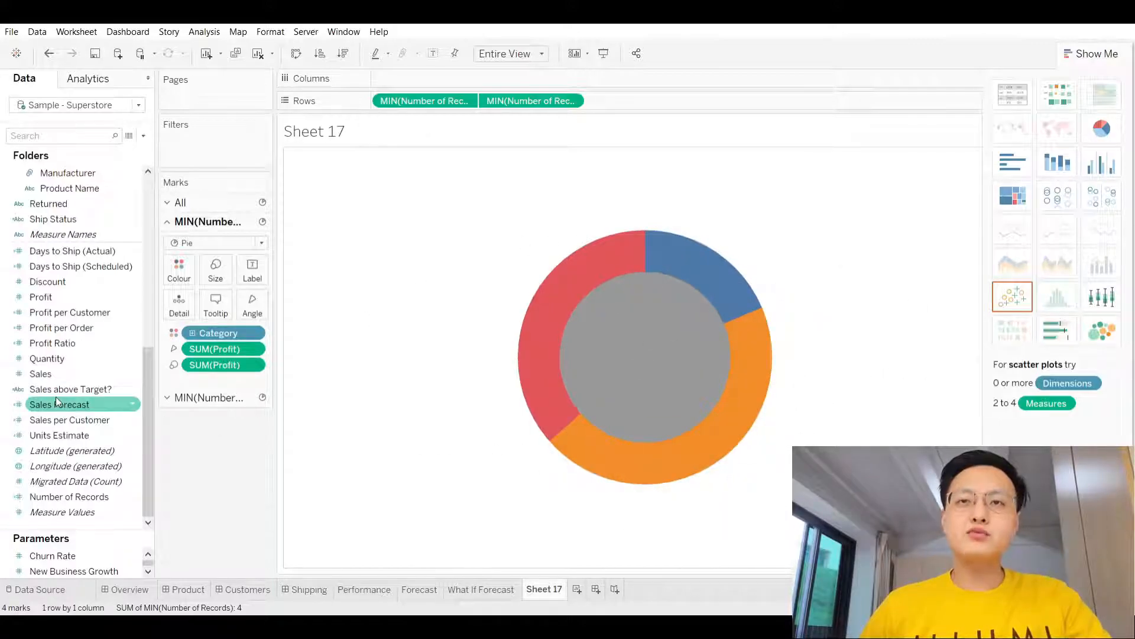
pyautogui.moveTo(536, 365)
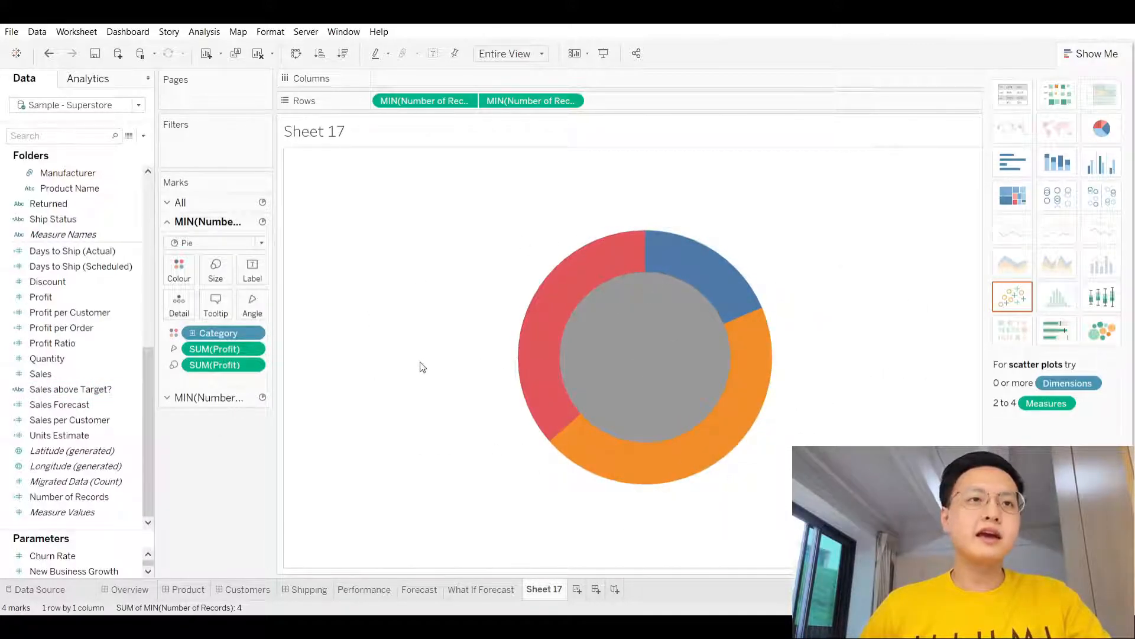
# Label the slices of the coloured outer pie with Category and the sum of Profit.
pyautogui.scroll(3, 137, 338)
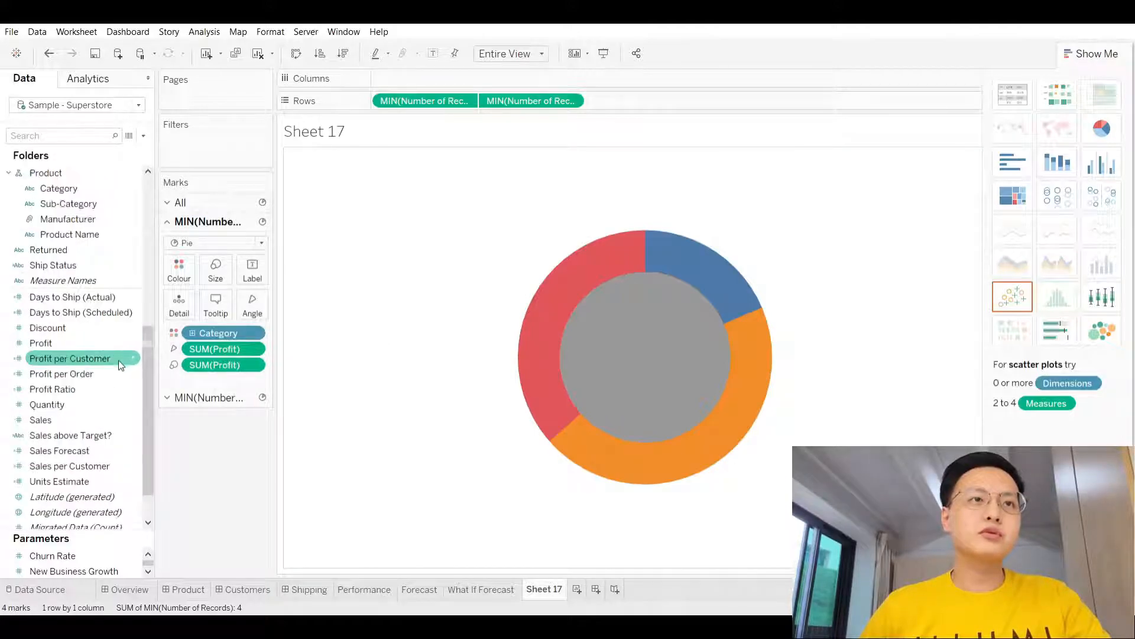
pyautogui.scroll(2, 118, 360)
pyautogui.moveTo(65, 340)
pyautogui.mouseDown()
pyautogui.moveTo(76, 334)
pyautogui.moveTo(57, 346)
pyautogui.mouseUp()
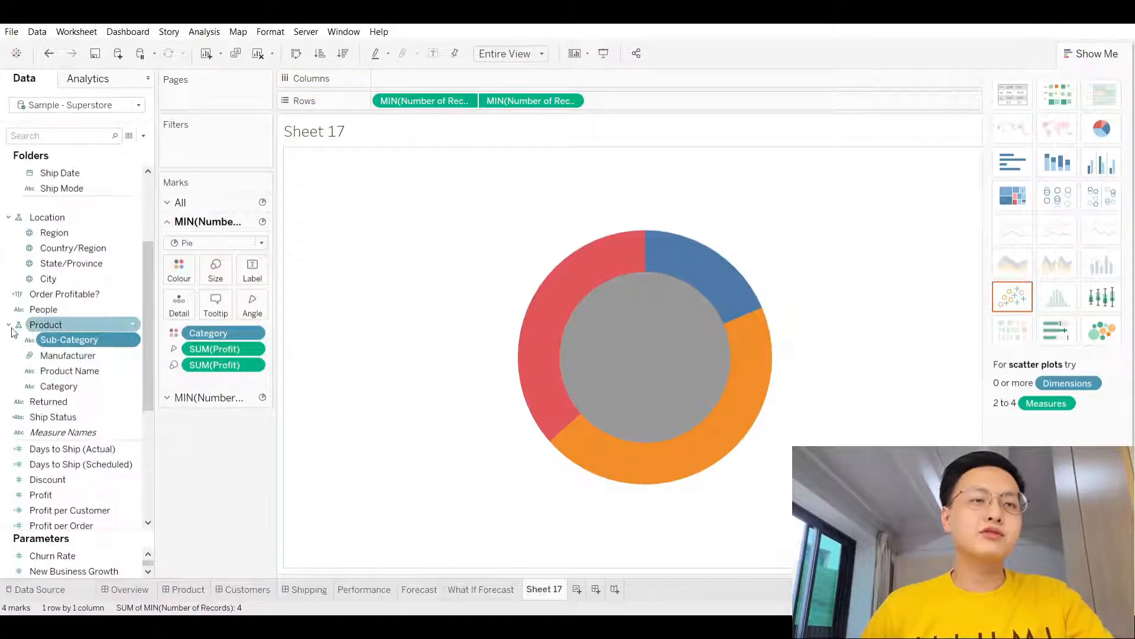
pyautogui.moveTo(57, 388); pyautogui.dragTo(247, 274)
pyautogui.scroll(-2, 83, 379)
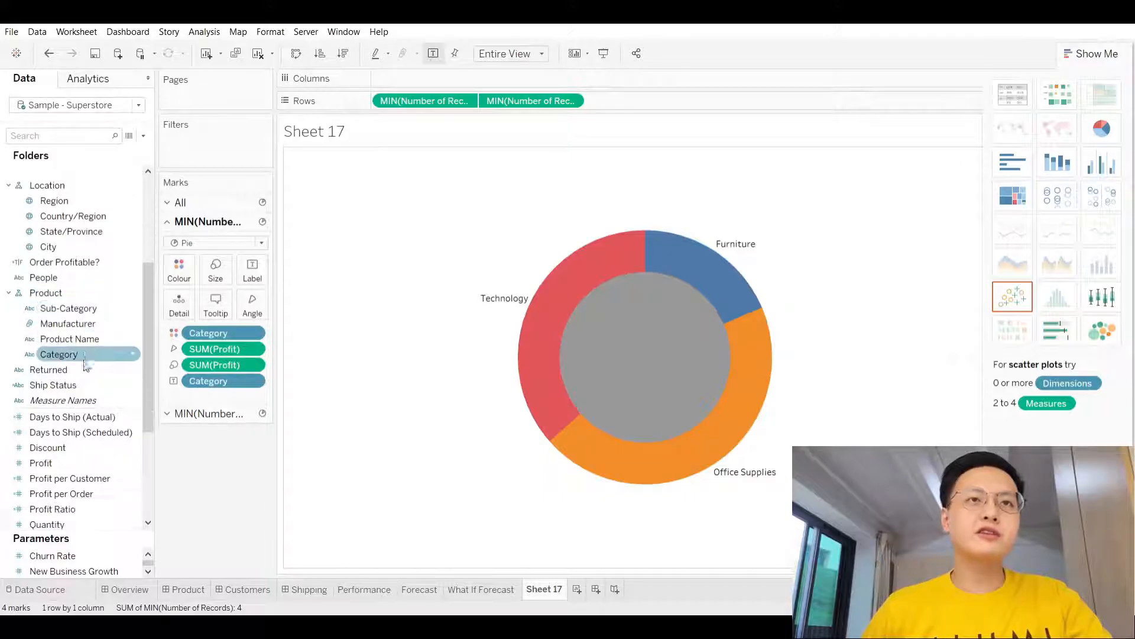
pyautogui.click(59, 434)
pyautogui.moveTo(54, 435); pyautogui.dragTo(252, 273)
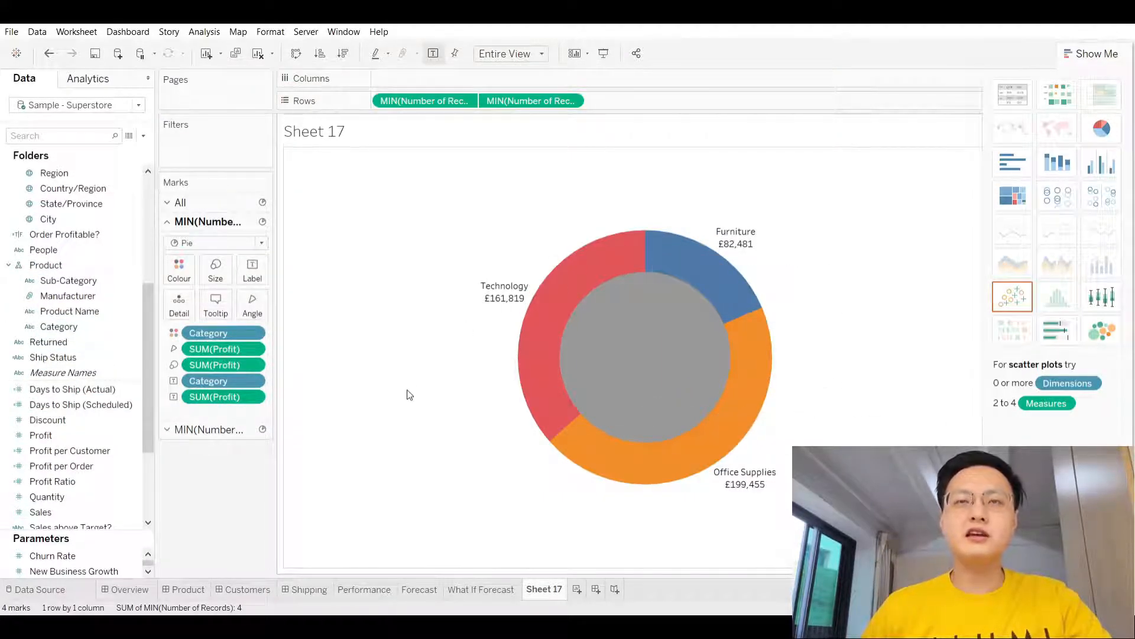